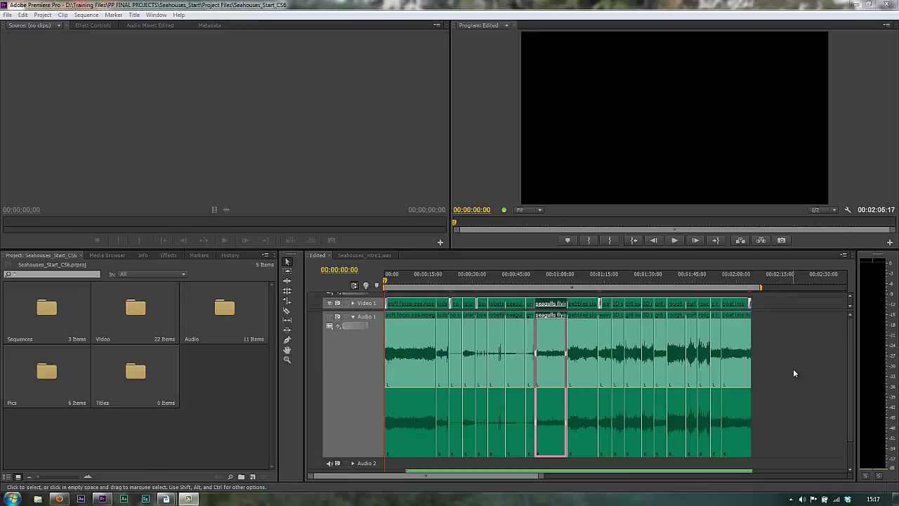
- Raise the seagulls clip's audio gain by 10.3 dB
{"action": "right_click", "coordinate": [558, 366]}
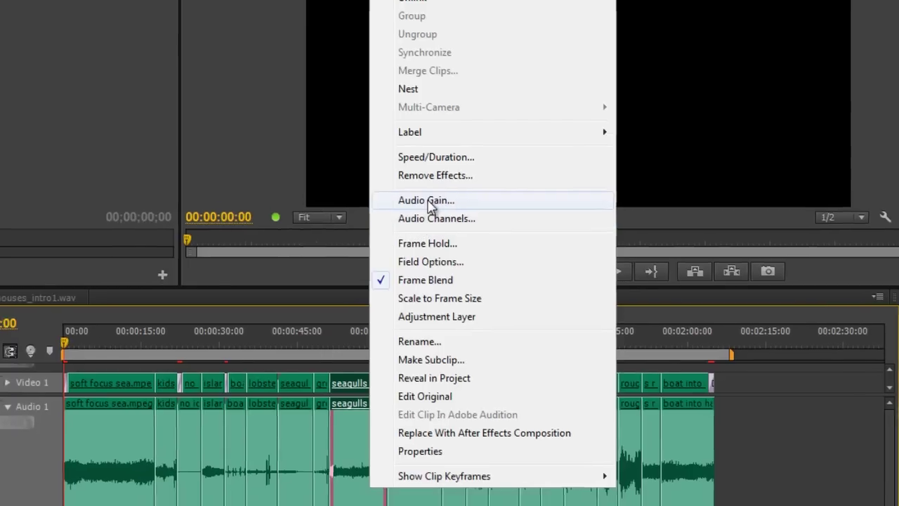
{"action": "left_click", "coordinate": [420, 214]}
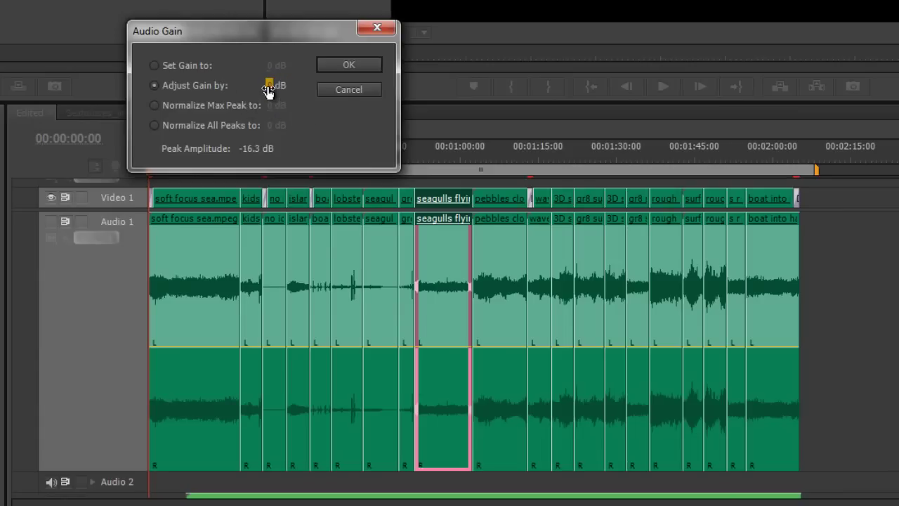
{"action": "left_click_drag", "start_coordinate": [268, 90], "coordinate": [363, 88]}
{"action": "left_click", "coordinate": [361, 64]}
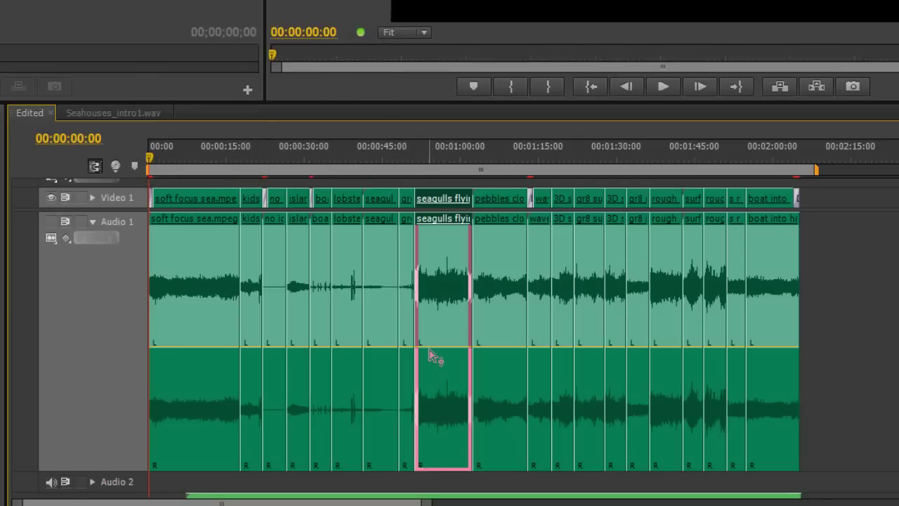
- Undo the 10.3 dB boost, apply a 16.3 dB gain boost to the seagulls clip, then undo it
{"action": "mouse_move", "coordinate": [438, 309]}
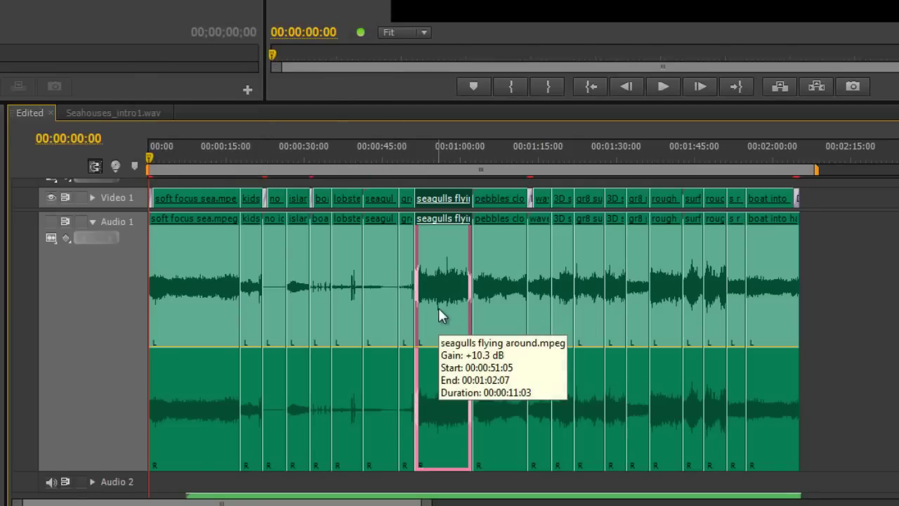
{"action": "key", "text": "ctrl+z"}
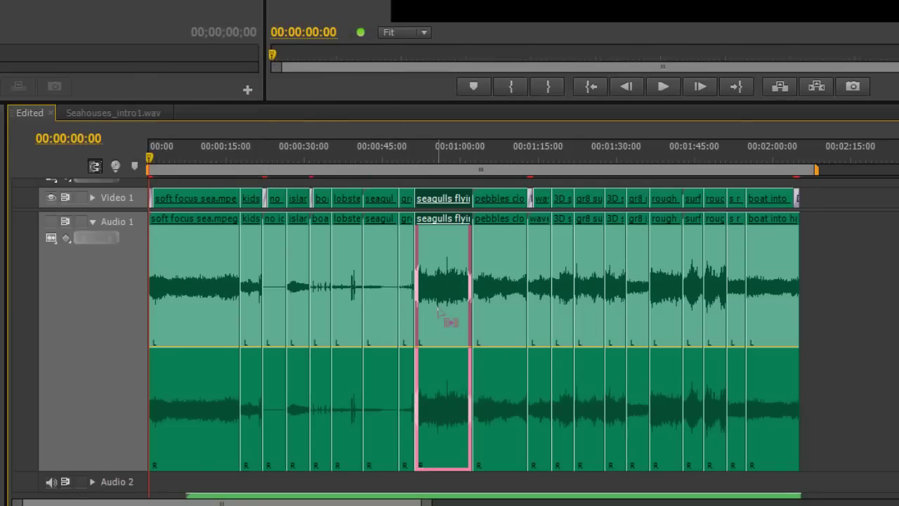
{"action": "right_click", "coordinate": [439, 299]}
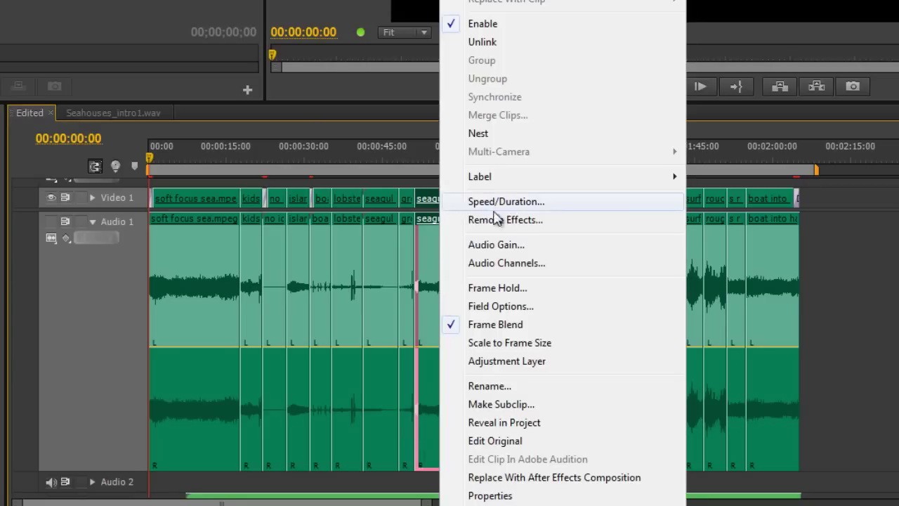
{"action": "left_click", "coordinate": [506, 242]}
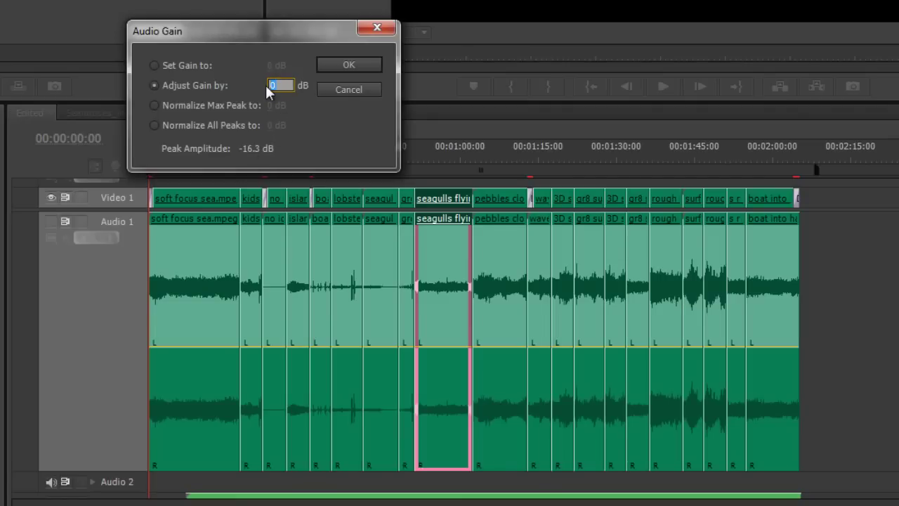
{"action": "type", "text": ".3"}
{"action": "left_click", "coordinate": [354, 63]}
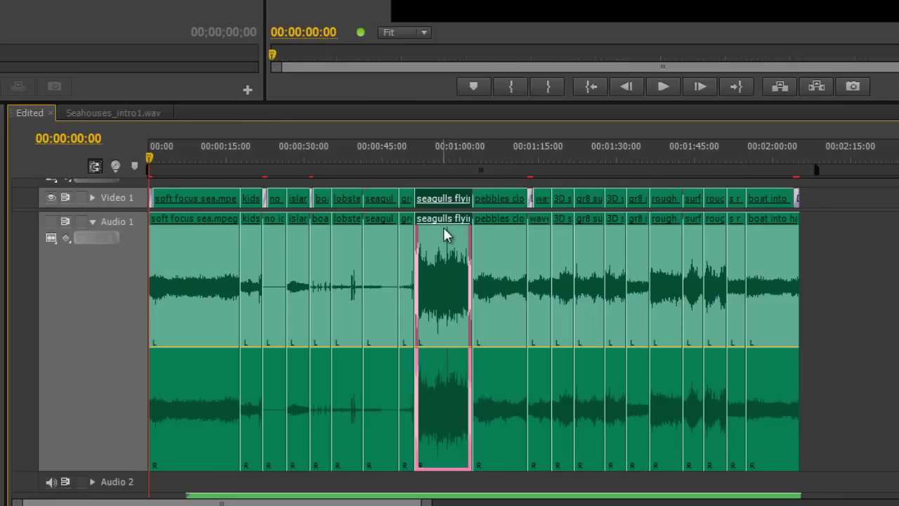
{"action": "mouse_move", "coordinate": [443, 234]}
{"action": "key", "text": "ctrl+z"}
- Set the seagulls clip's absolute gain to -3 dB with Set Gain to
{"action": "right_click", "coordinate": [452, 258]}
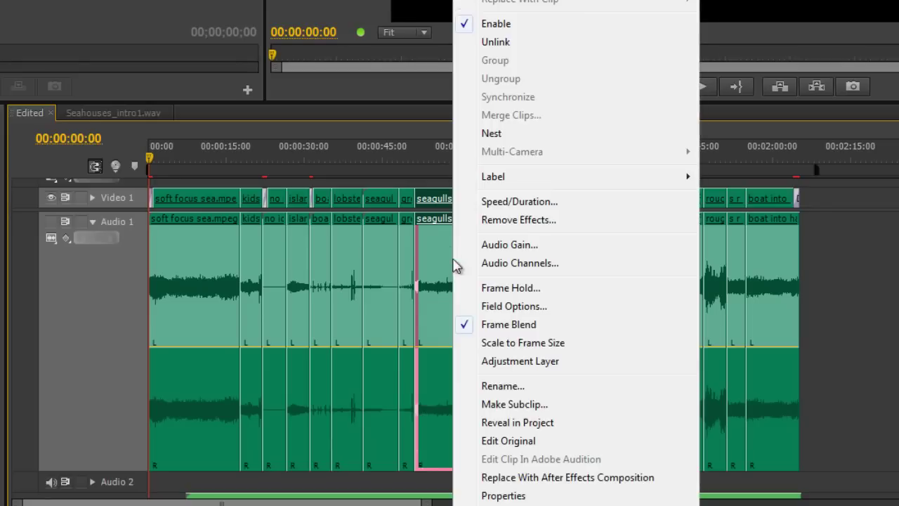
{"action": "left_click", "coordinate": [519, 246]}
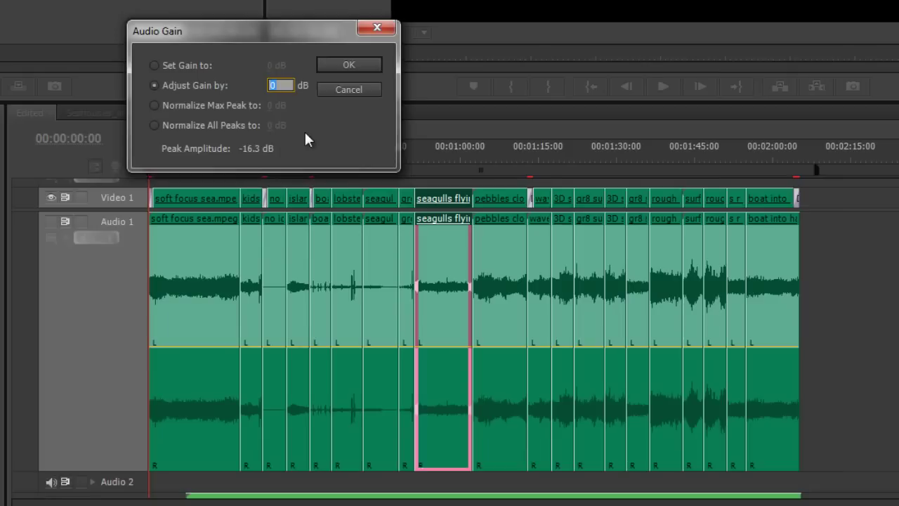
{"action": "left_click", "coordinate": [154, 63]}
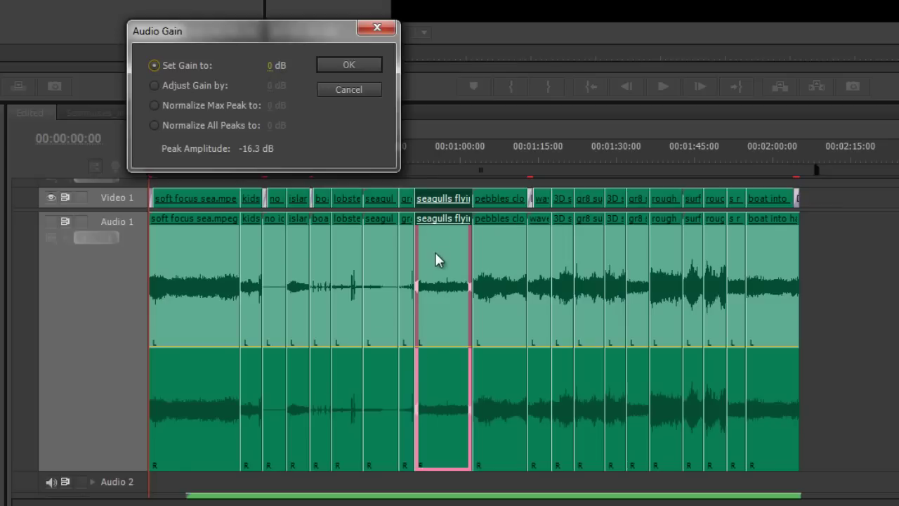
{"action": "left_click", "coordinate": [276, 65]}
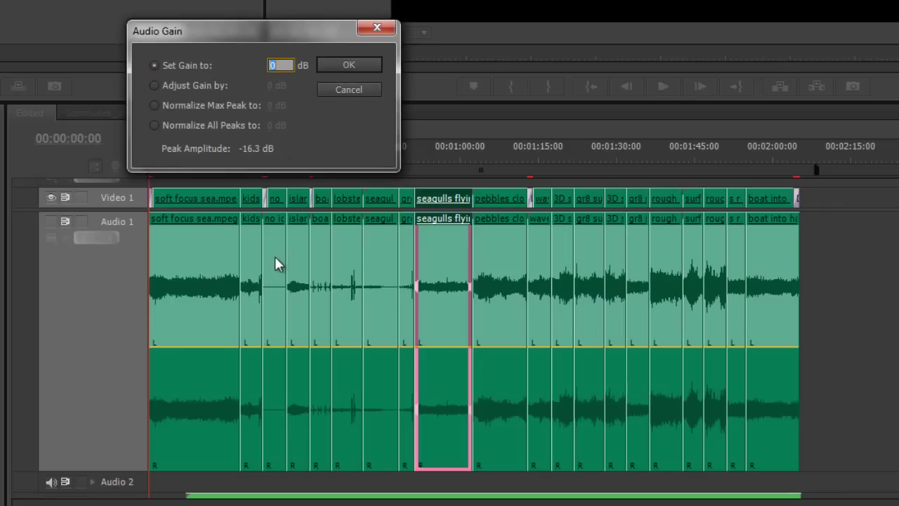
{"action": "type", "text": "-3"}
{"action": "left_click", "coordinate": [349, 64]}
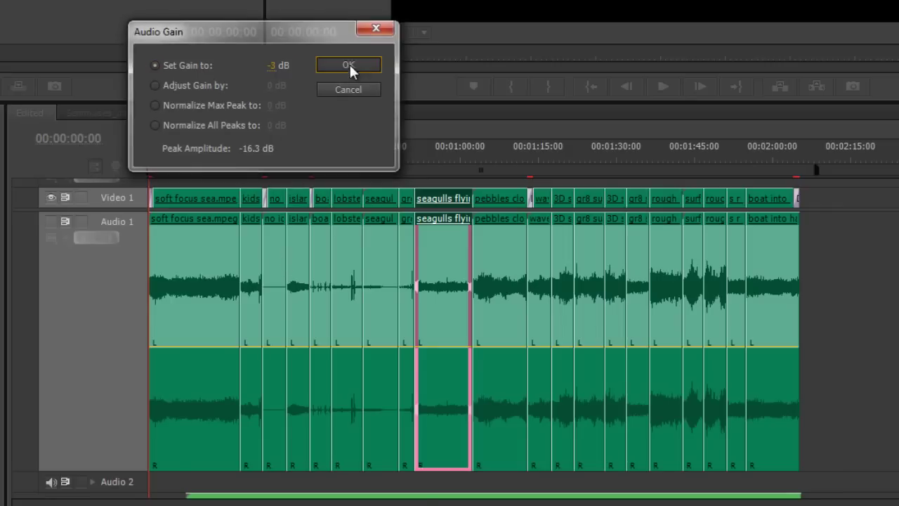
- Normalize the seagulls clip's maximum peak to 0 dB
{"action": "right_click", "coordinate": [449, 294]}
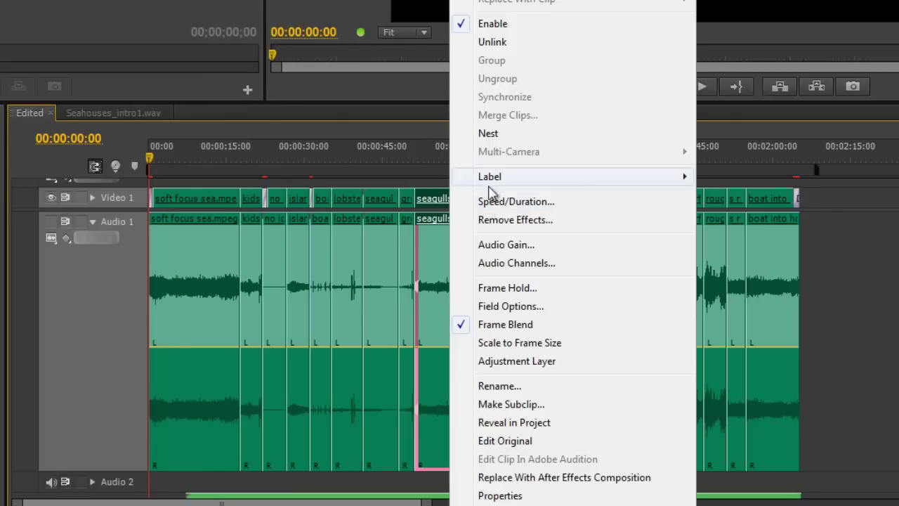
{"action": "left_click", "coordinate": [505, 244]}
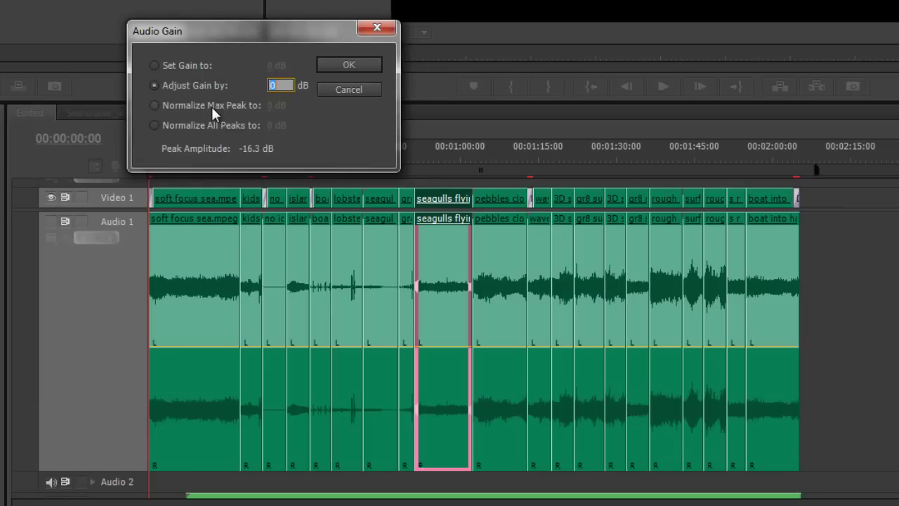
{"action": "left_click", "coordinate": [154, 105]}
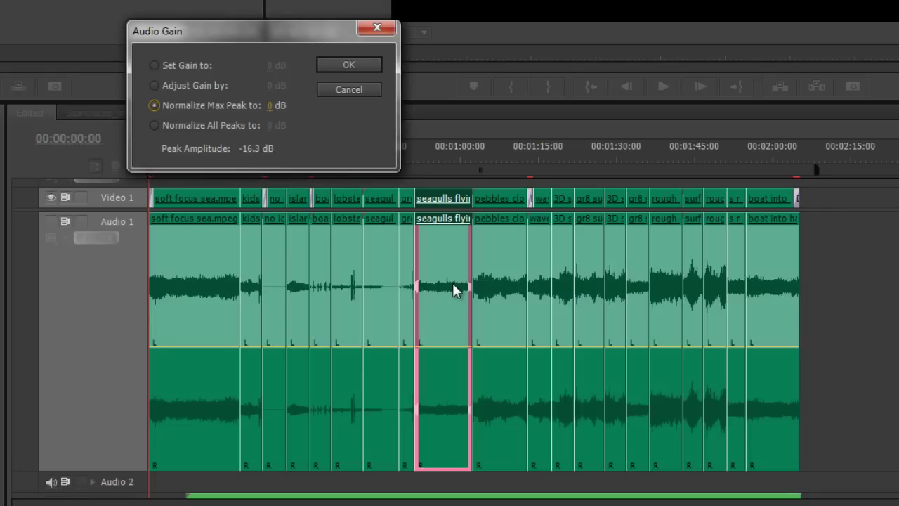
{"action": "left_click", "coordinate": [350, 66]}
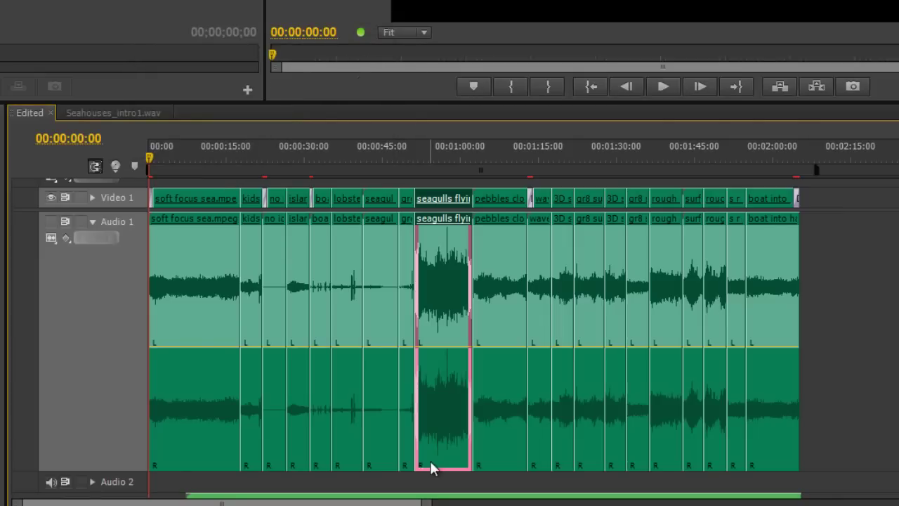
- Normalize the seagulls flying clip's maximum peak to -3 dB
{"action": "right_click", "coordinate": [446, 246]}
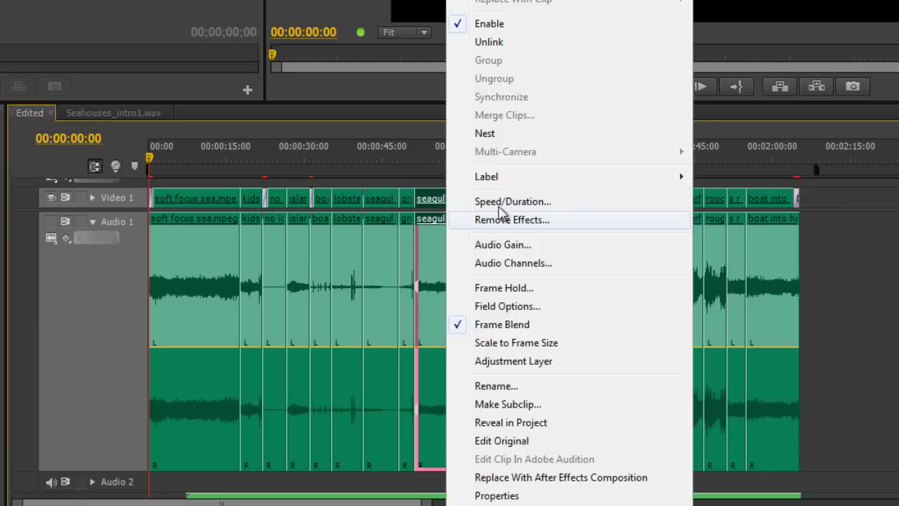
{"action": "left_click", "coordinate": [503, 244]}
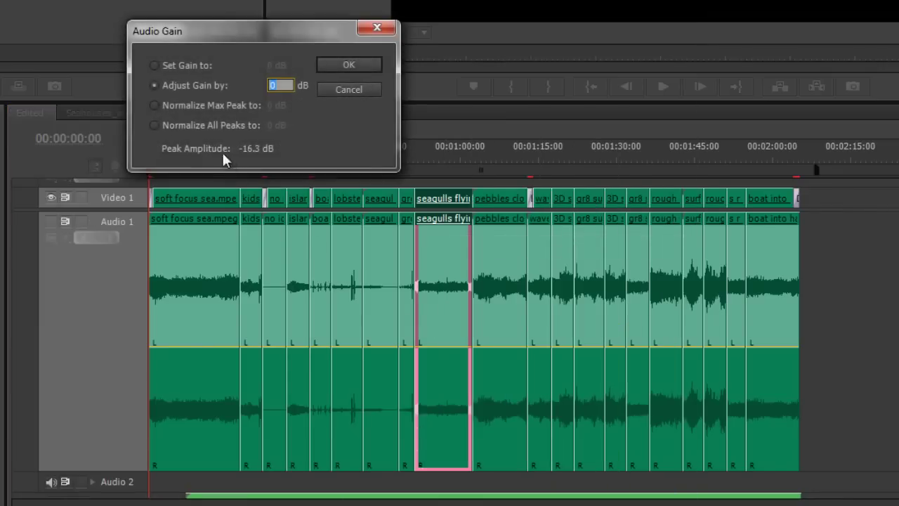
{"action": "left_click", "coordinate": [154, 106]}
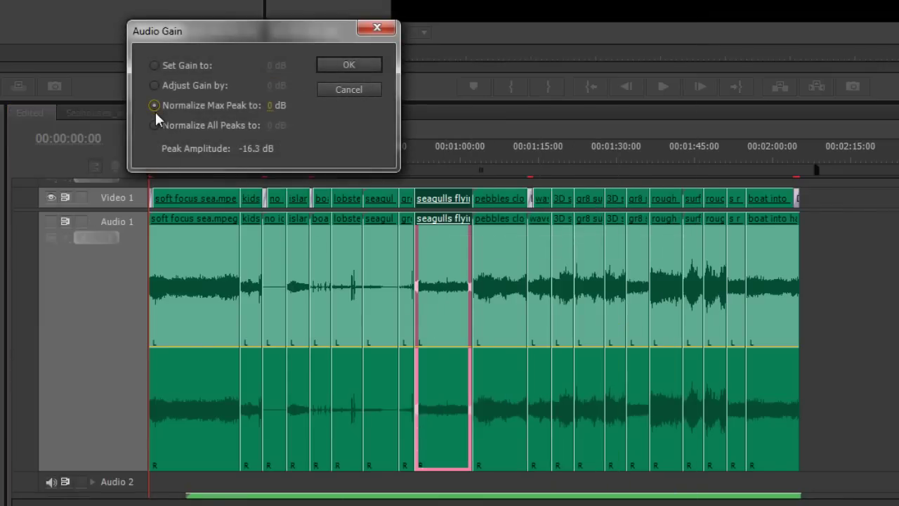
{"action": "left_click", "coordinate": [270, 105]}
{"action": "type", "text": "-"}
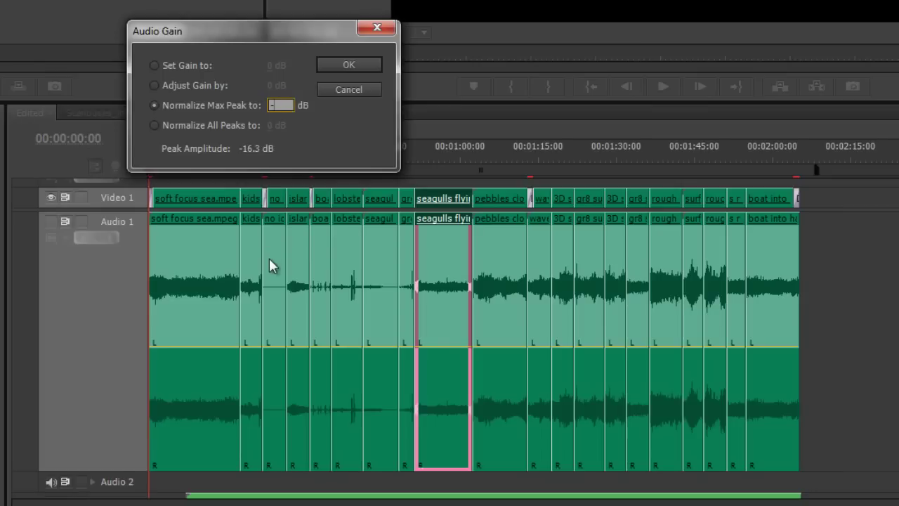
{"action": "type", "text": "3"}
{"action": "left_click", "coordinate": [344, 64]}
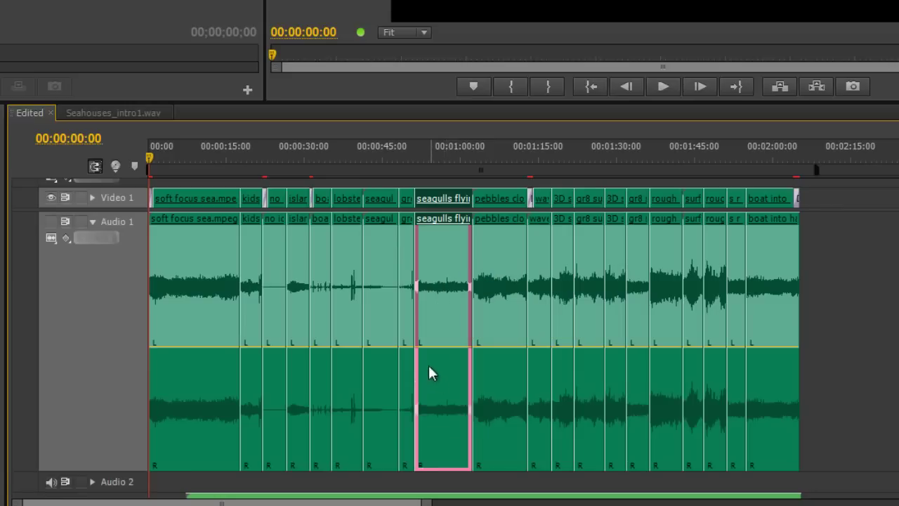
- Select the five clips from lobster through pebbles, including seagulls flying
{"action": "left_click", "coordinate": [343, 304]}
{"action": "left_click", "coordinate": [379, 304], "text": "shift"}
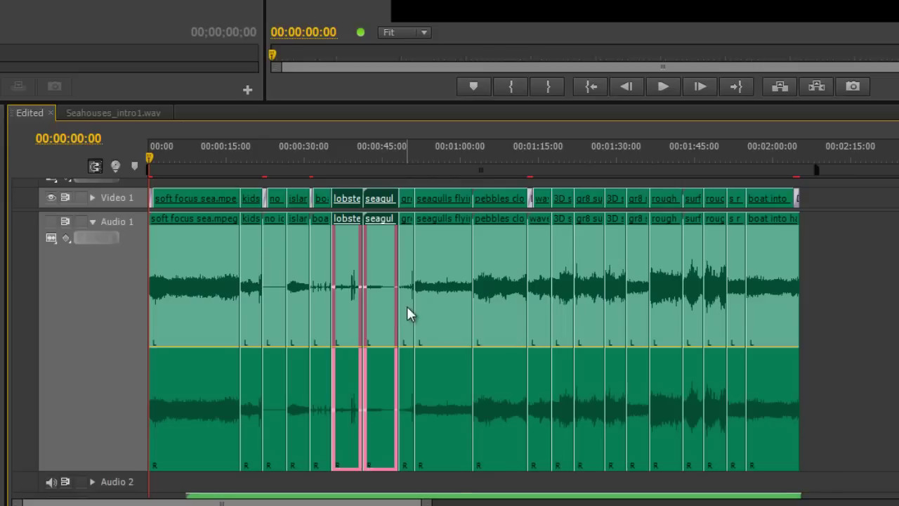
{"action": "left_click", "coordinate": [407, 305], "text": "shift"}
{"action": "left_click", "coordinate": [444, 306], "text": "shift"}
{"action": "left_click", "coordinate": [506, 310], "text": "shift"}
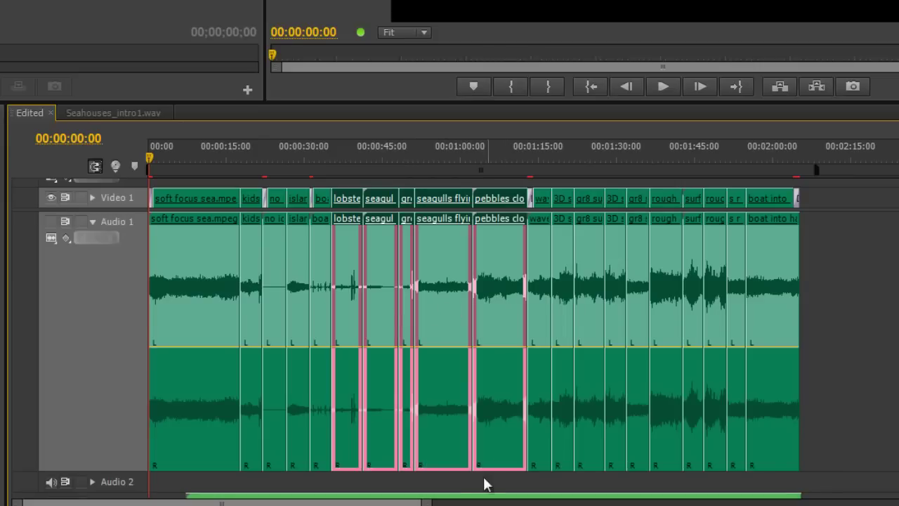
- Normalize the selected clips' maximum peak to 0 dB
{"action": "right_click", "coordinate": [443, 301]}
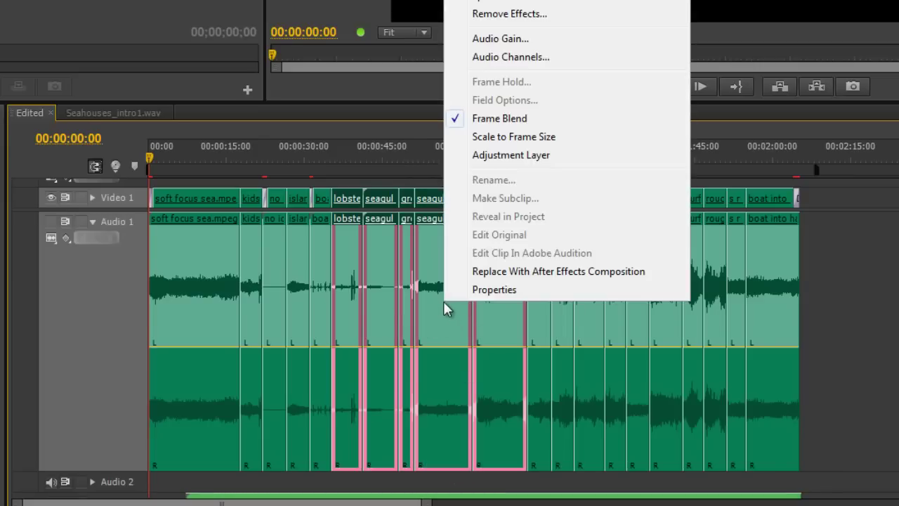
{"action": "left_click", "coordinate": [497, 40]}
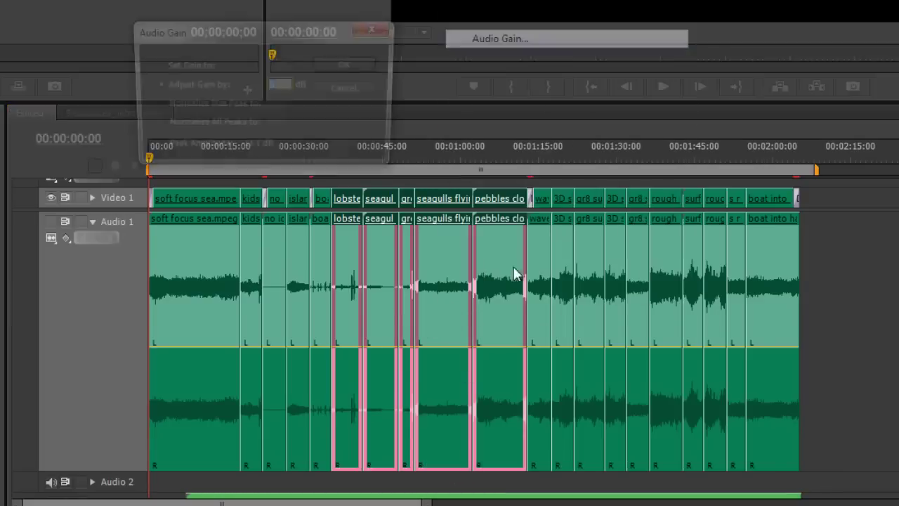
{"action": "left_click", "coordinate": [158, 107]}
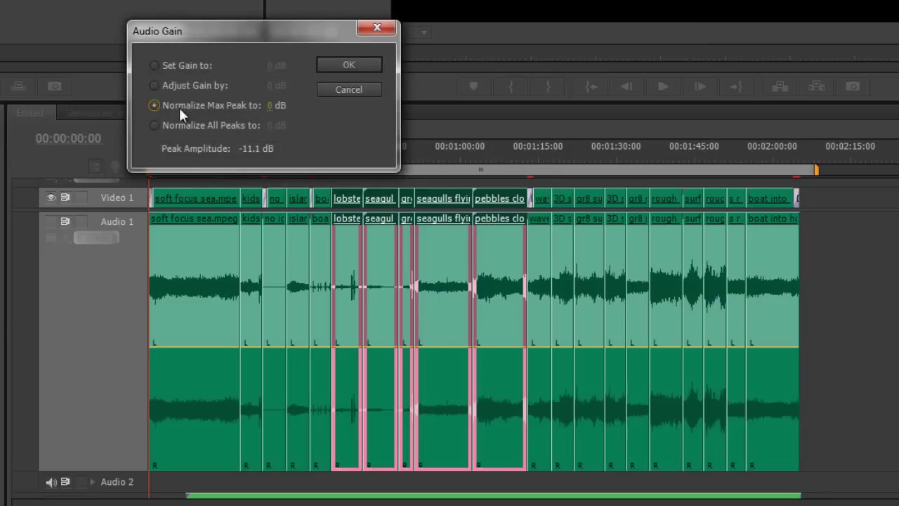
{"action": "left_click_drag", "start_coordinate": [235, 39], "coordinate": [124, 209]}
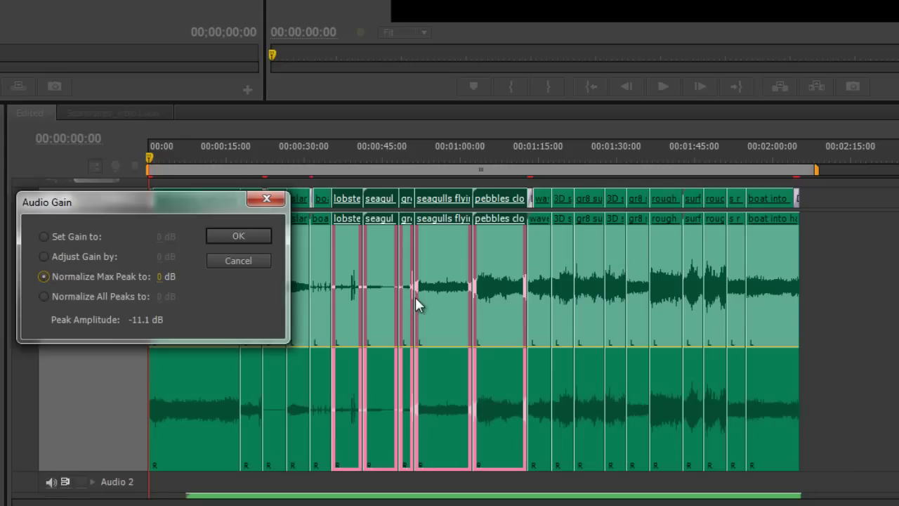
{"action": "left_click", "coordinate": [230, 236]}
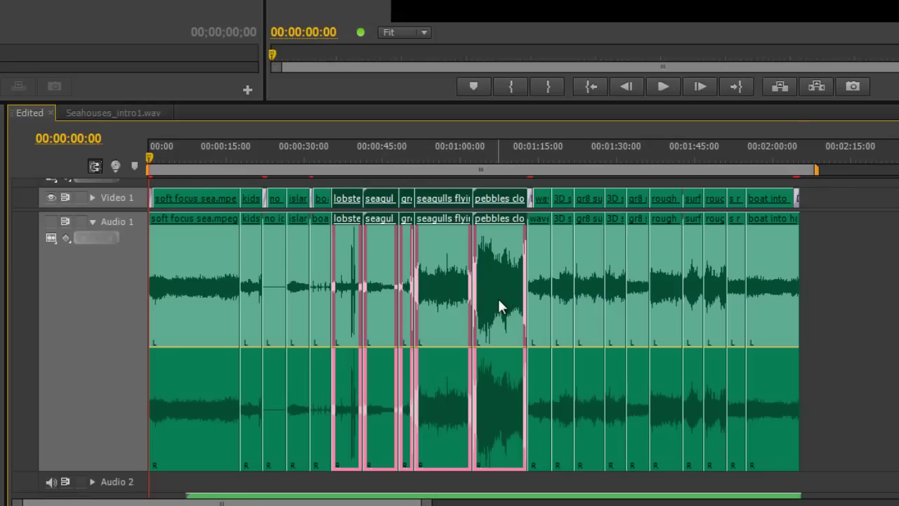
- Normalize all peaks of the five selected clips to 0 dB
{"action": "right_click", "coordinate": [451, 303]}
{"action": "left_click", "coordinate": [511, 39]}
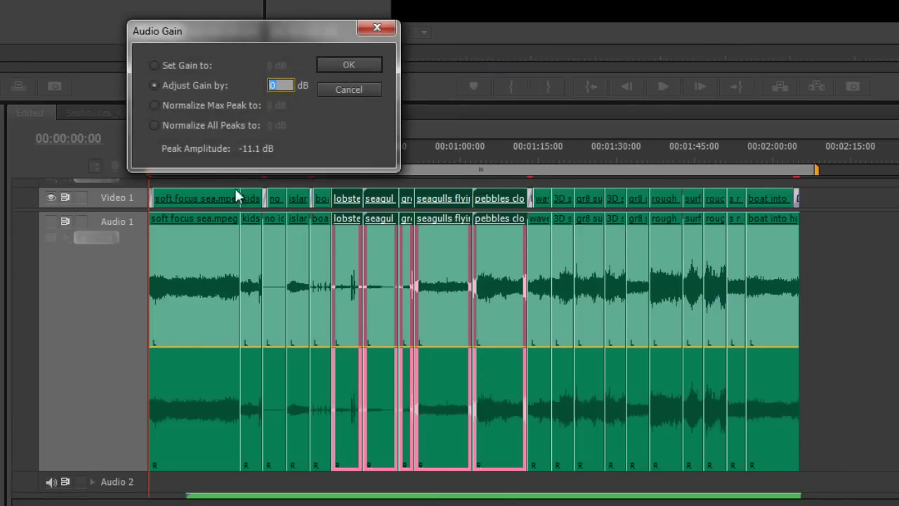
{"action": "left_click", "coordinate": [153, 126]}
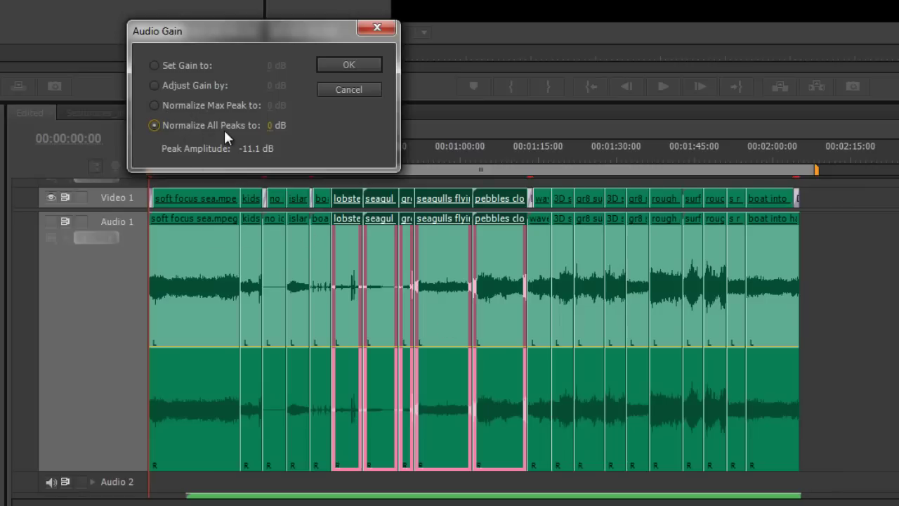
{"action": "left_click", "coordinate": [349, 65]}
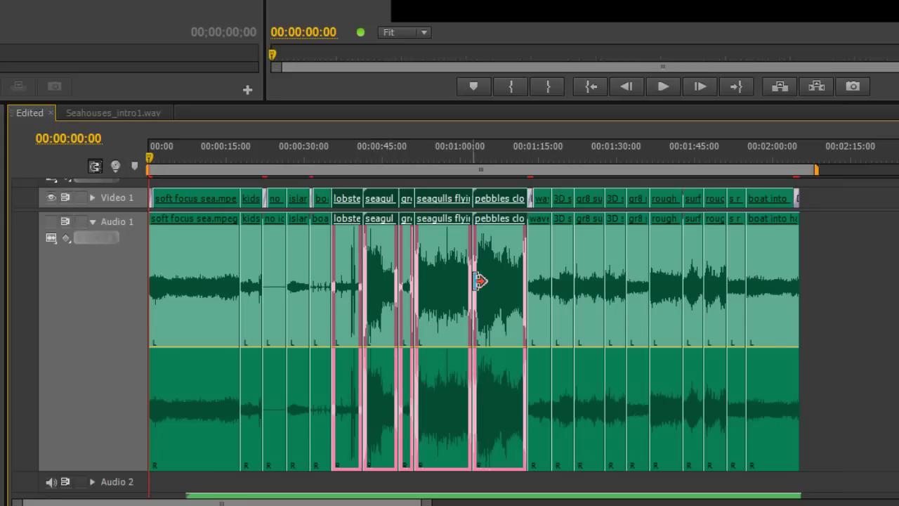
{"action": "right_click", "coordinate": [443, 281]}
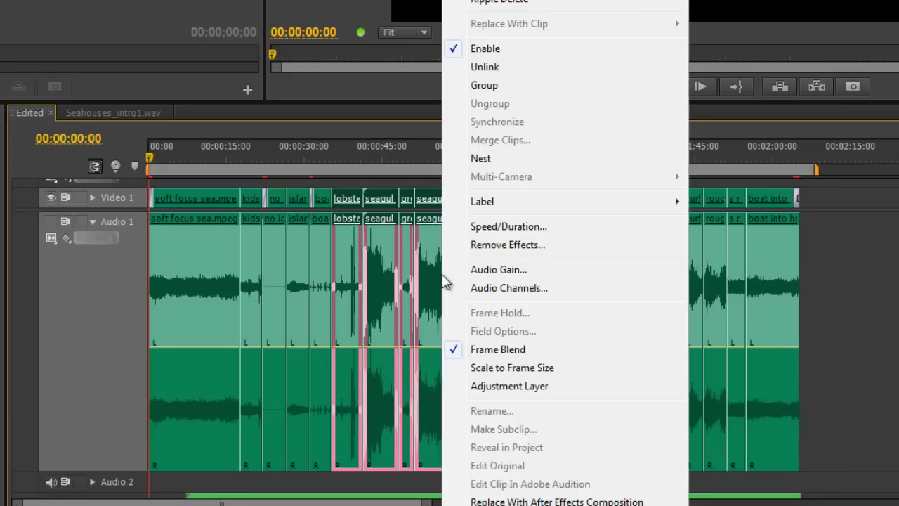
{"action": "left_click", "coordinate": [501, 270]}
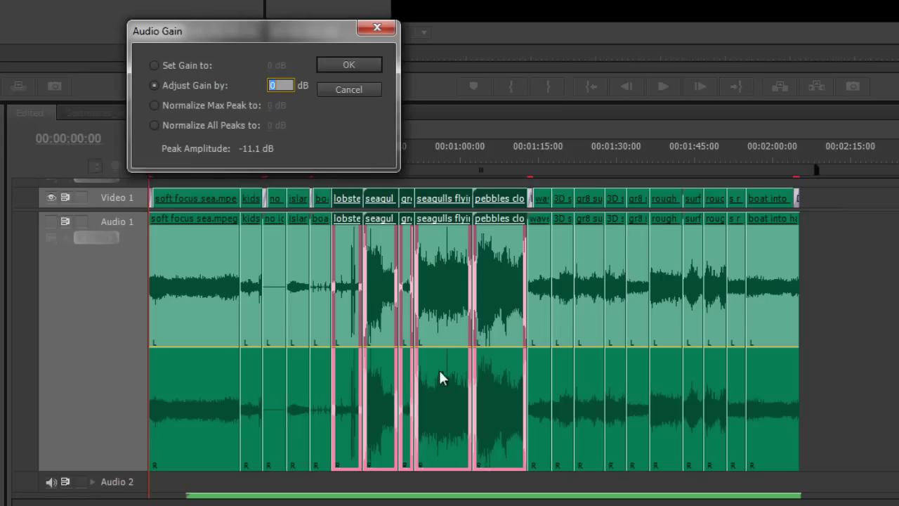
{"action": "left_click", "coordinate": [353, 64]}
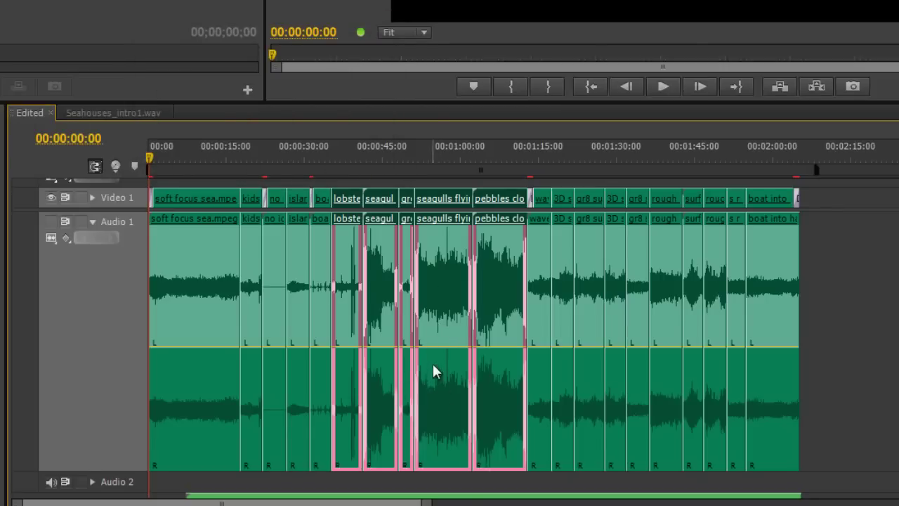
- Select only the seagulls flying clip and drag its volume line to -5.62 dB, then lower
{"action": "left_click", "coordinate": [593, 301]}
{"action": "left_click", "coordinate": [463, 354]}
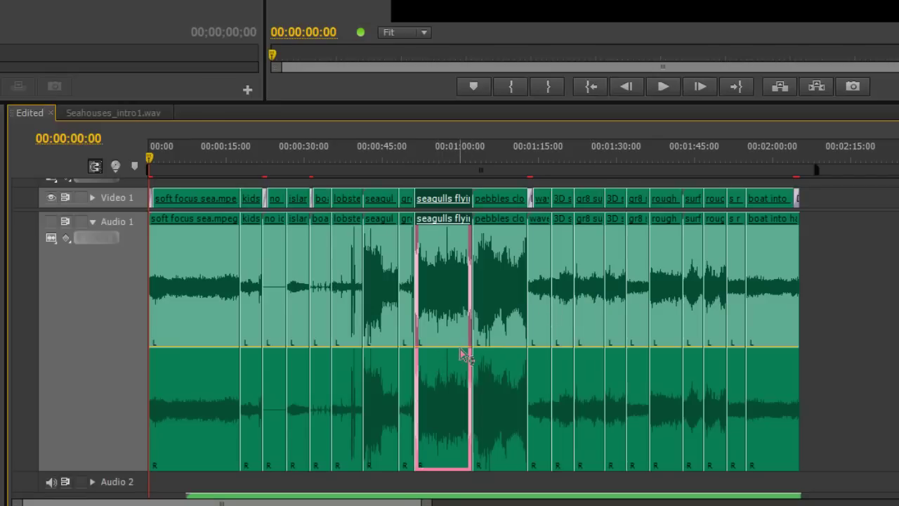
{"action": "left_click_drag", "start_coordinate": [453, 351], "coordinate": [452, 323]}
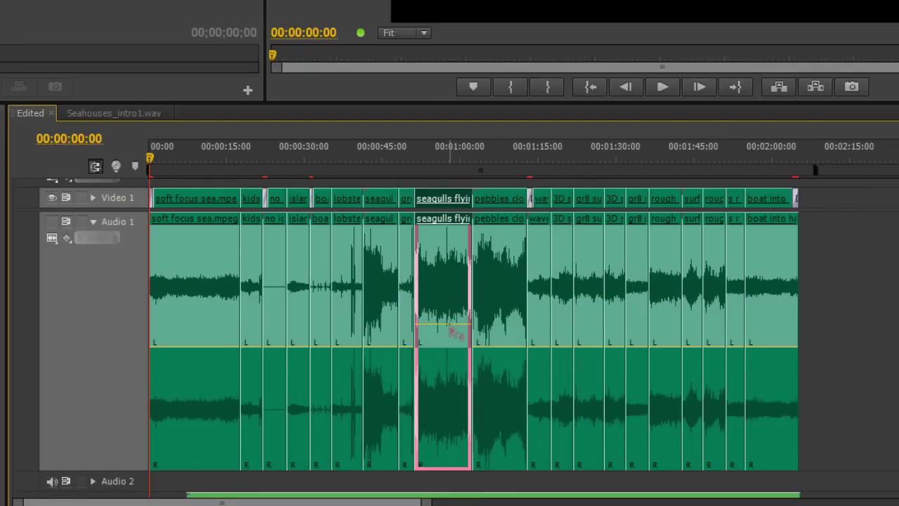
{"action": "left_click_drag", "start_coordinate": [451, 327], "coordinate": [455, 364]}
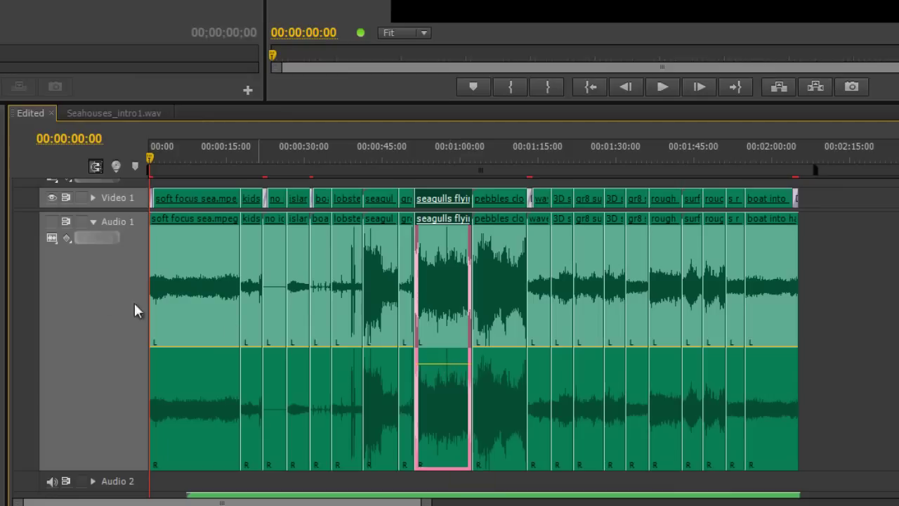
- Show track keyframes on Audio 1 and lower the track volume to -2.82 dB
{"action": "left_click", "coordinate": [68, 239]}
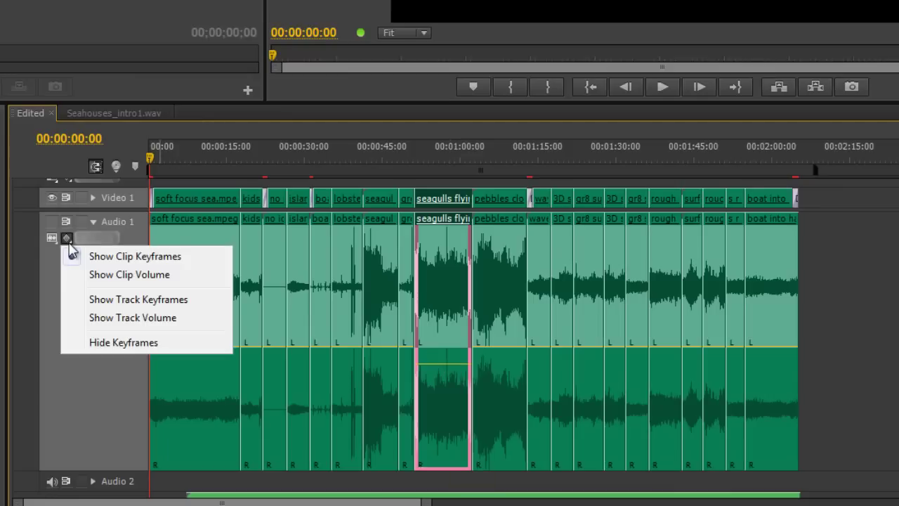
{"action": "left_click", "coordinate": [124, 300]}
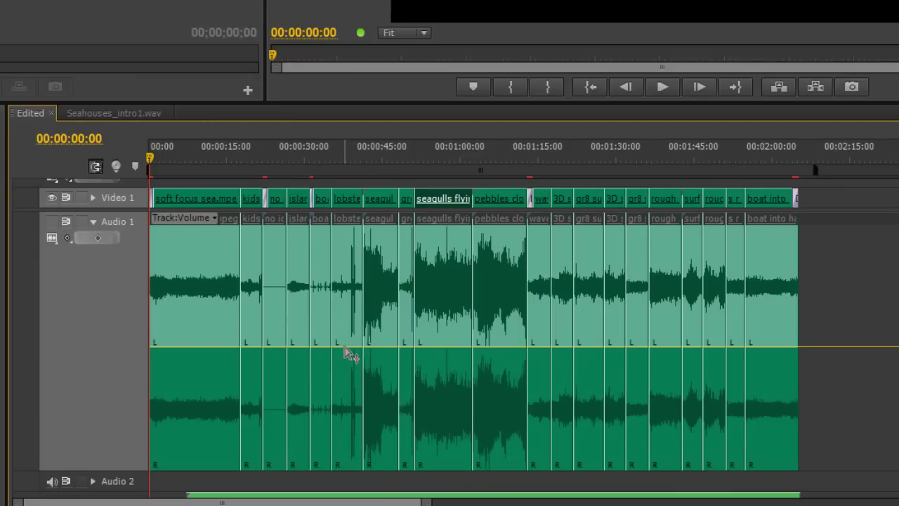
{"action": "mouse_move", "coordinate": [344, 346]}
{"action": "left_mouse_down"}
{"action": "mouse_move", "coordinate": [344, 378]}
{"action": "mouse_move", "coordinate": [344, 302]}
{"action": "mouse_move", "coordinate": [342, 364]}
{"action": "left_mouse_up"}
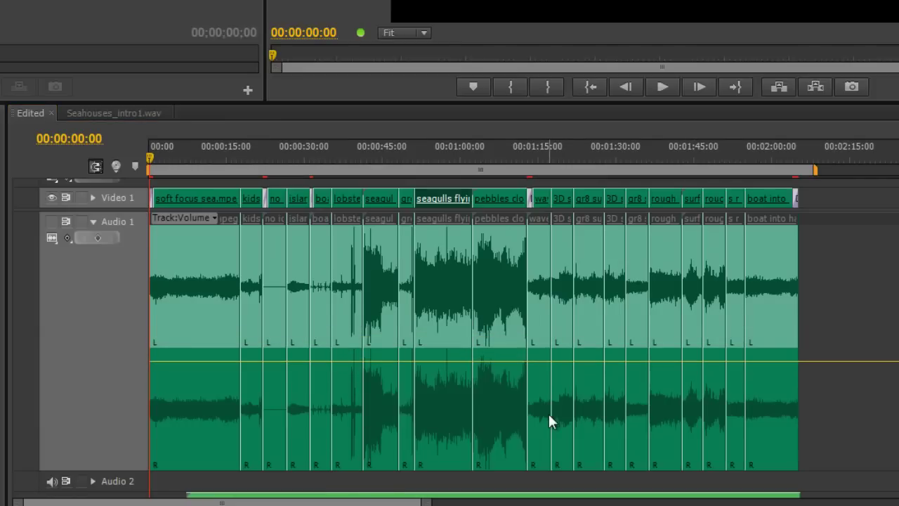